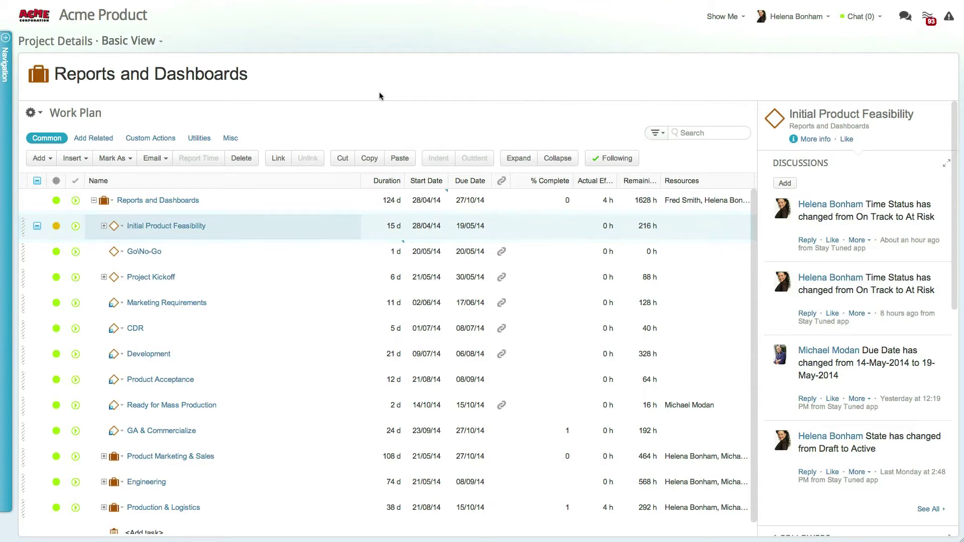
# From the Work Plan's Email menu, send a progress update request for the Reports and Dashboards tasks.
pyautogui.click(153, 158)
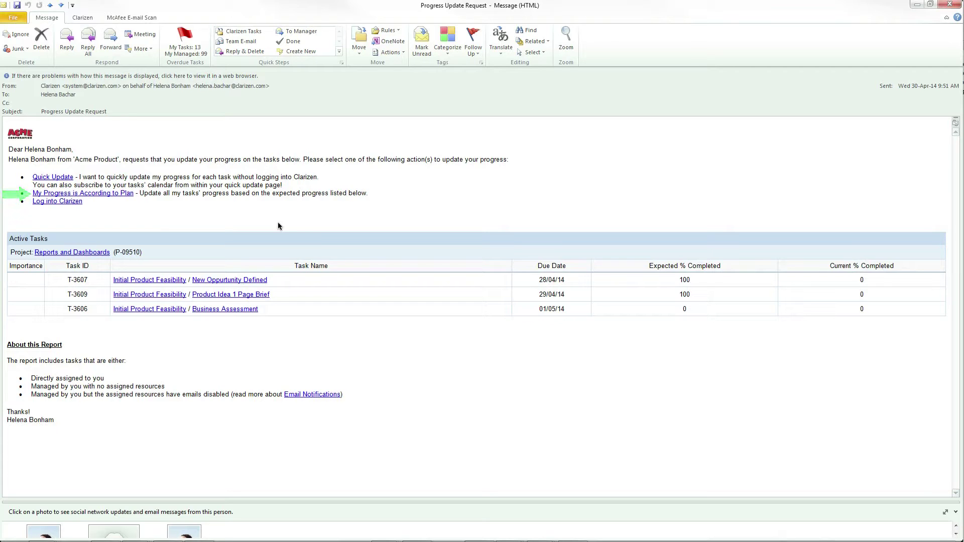
# Follow the Quick Update link in the Progress Update Request email.
pyautogui.click(53, 177)
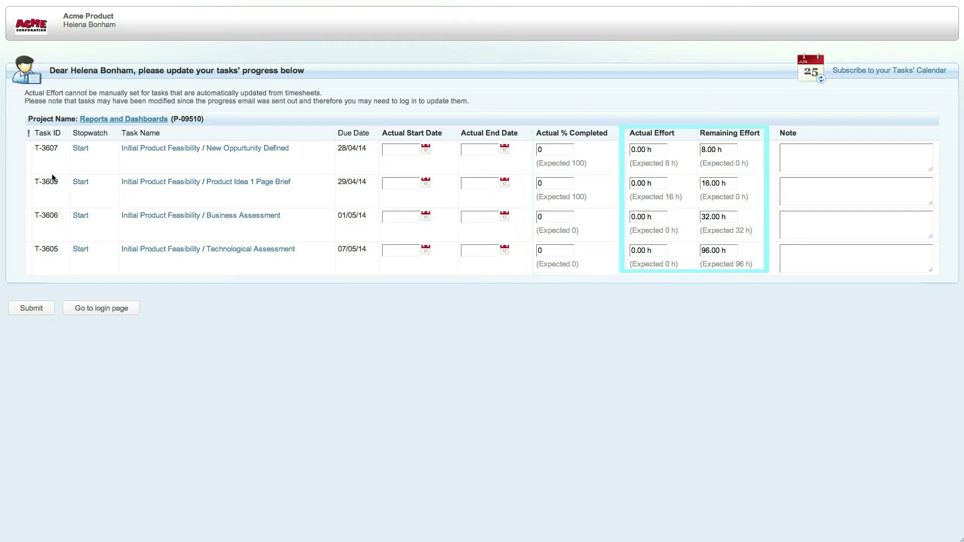
# Set New Oppurtunity Defined to 50% complete and Product Idea 1 Page Brief to 4 h actual effort.
pyautogui.click(551, 151)
pyautogui.press('BackSpace')
pyautogui.write('50')
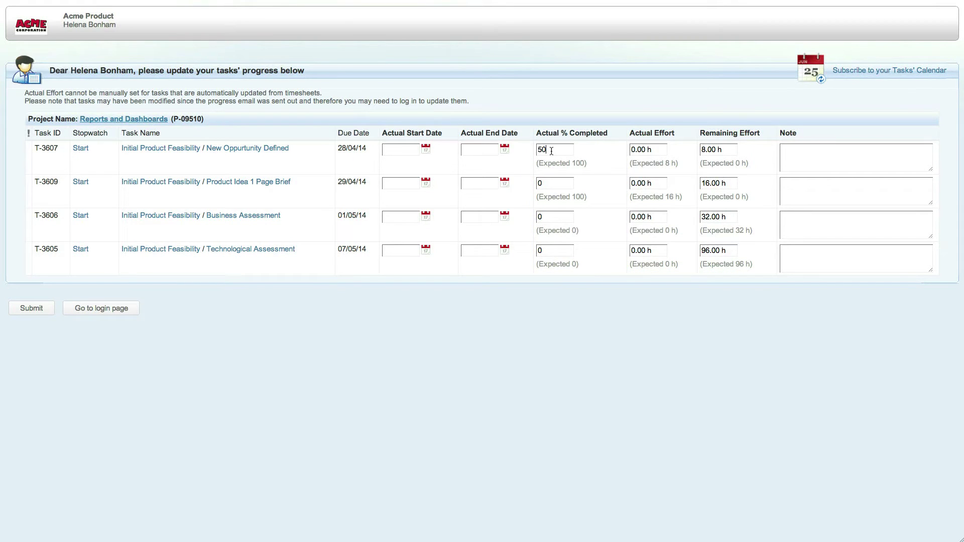
pyautogui.doubleClick(641, 182)
pyautogui.write('4')
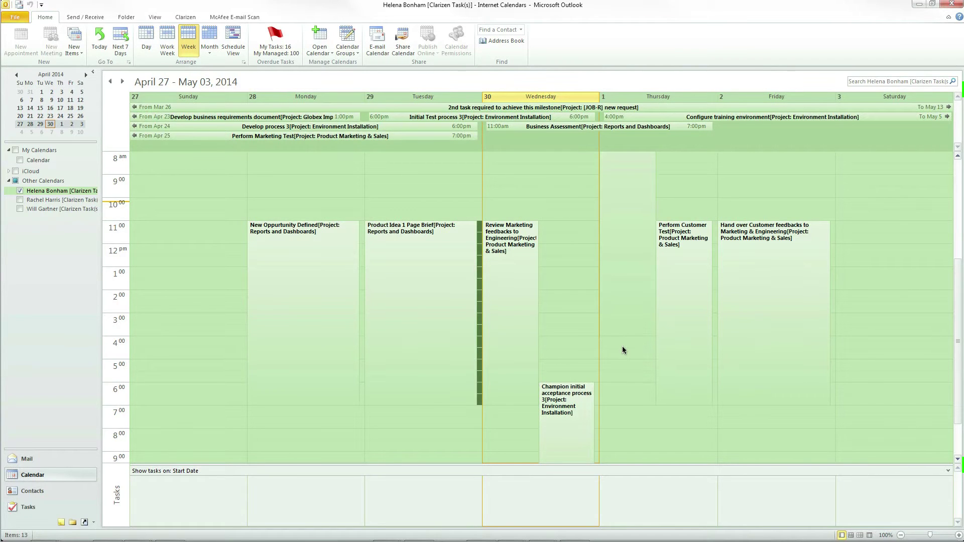
# Open the Product Idea 1 Page Brief appointment in the Outlook calendar.
pyautogui.doubleClick(427, 252)
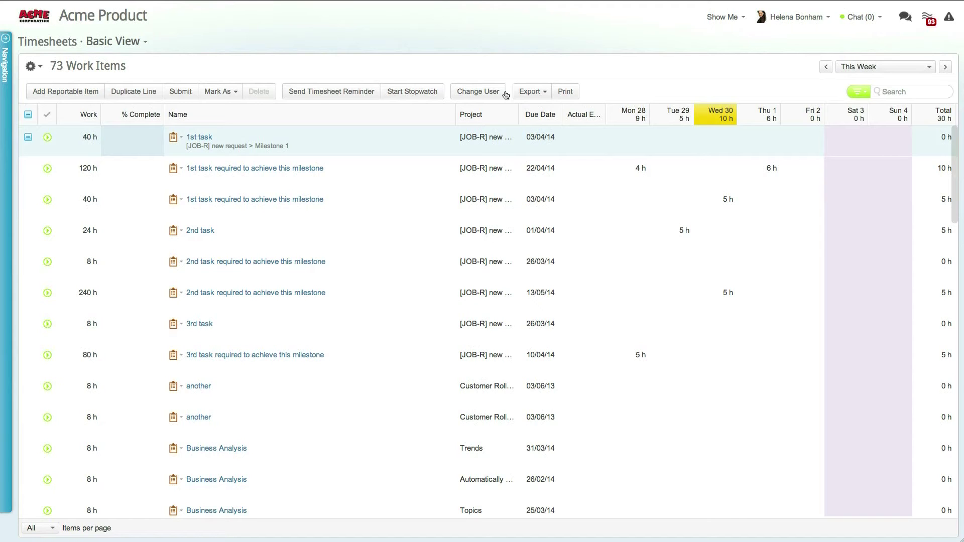
# Enter 5h in the 3rd task's Tue 29 timesheet cell.
pyautogui.click(675, 330)
pyautogui.write('5h')
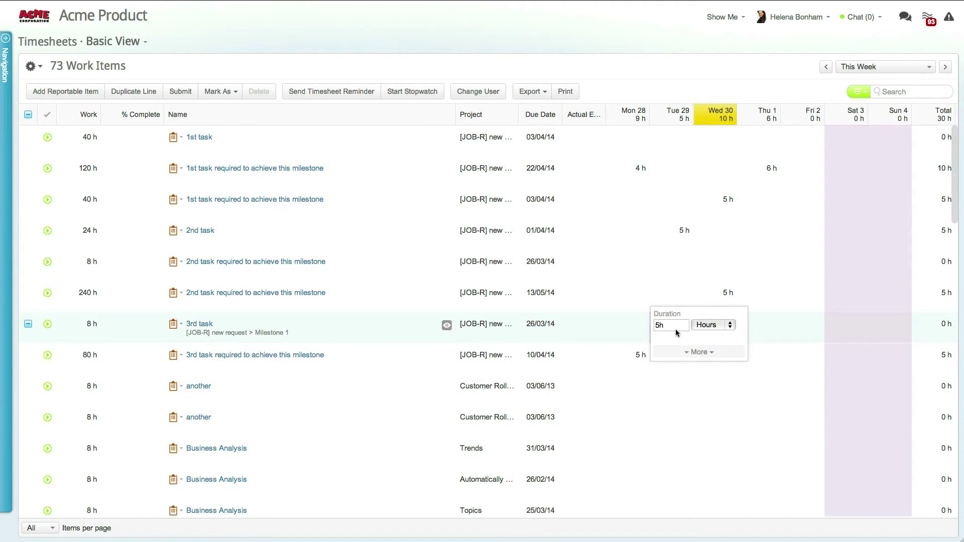
pyautogui.press('Return')
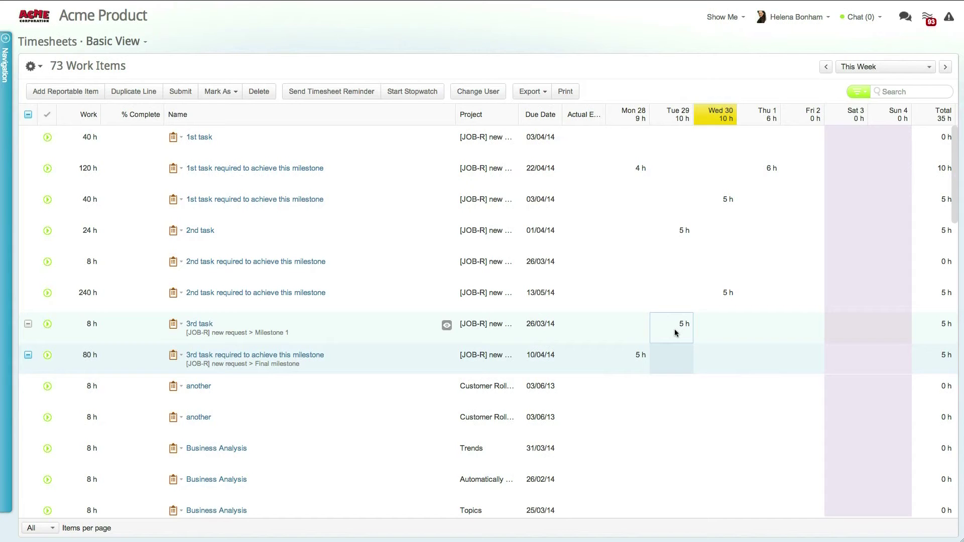
# Open the 3rd task's Task Properties from its info card and scroll to the settings sections.
pyautogui.click(447, 326)
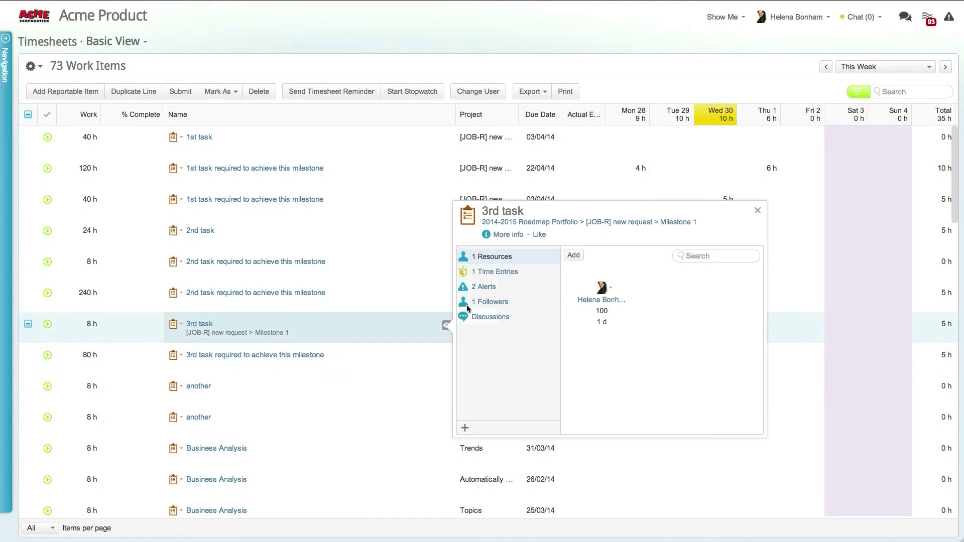
pyautogui.click(509, 240)
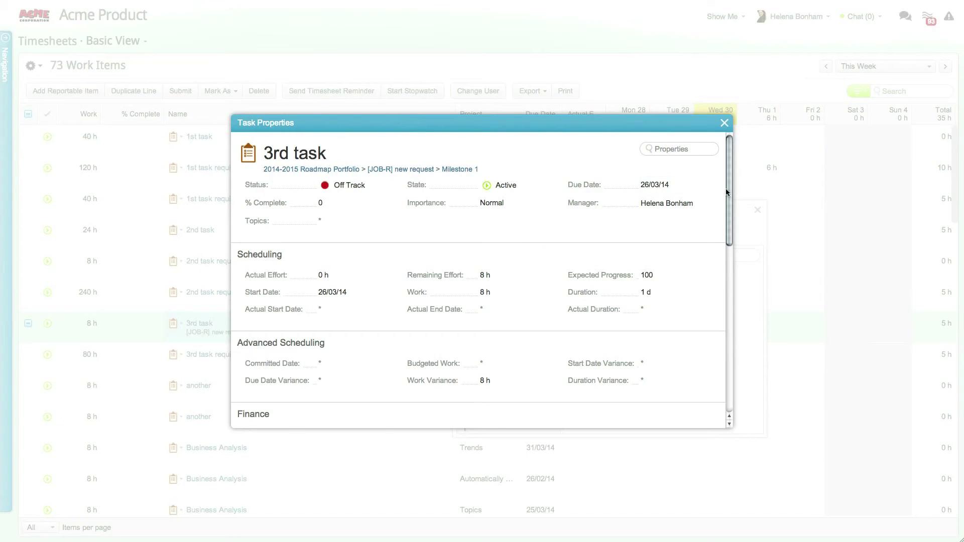
pyautogui.moveTo(728, 188); pyautogui.dragTo(730, 359)
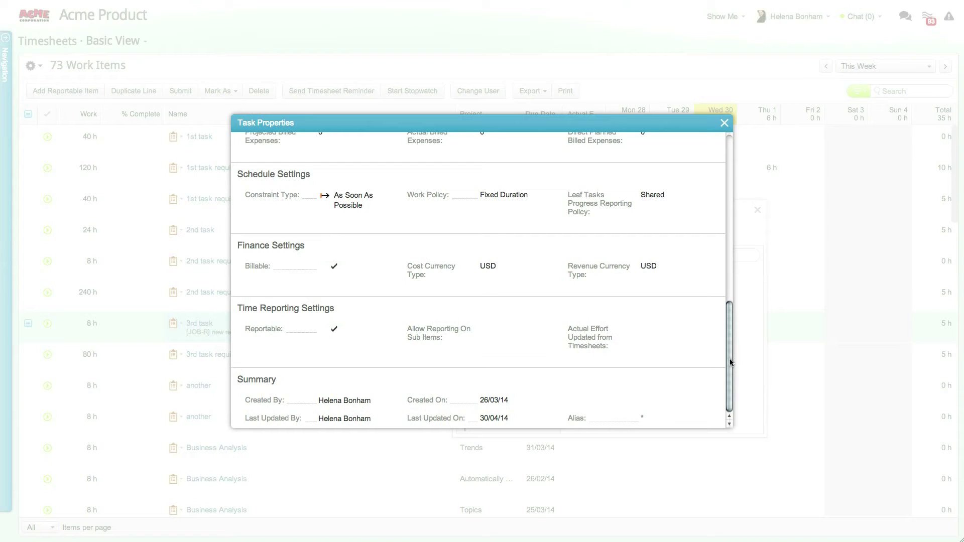
# Close the task properties, log 5h on Thu 1 for Milestone 2, submit the timesheet, and open My Tasks View.
pyautogui.click(724, 124)
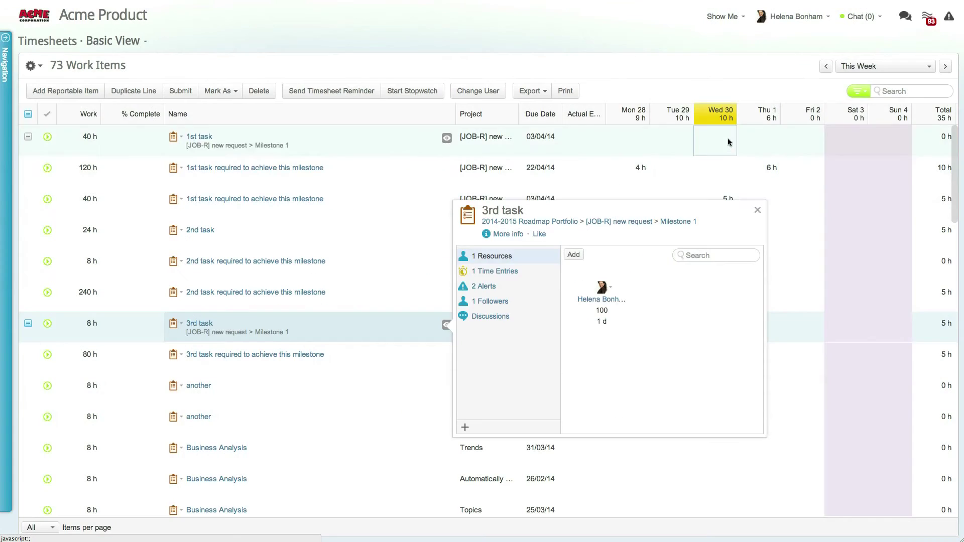
pyautogui.click(756, 209)
pyautogui.click(760, 277)
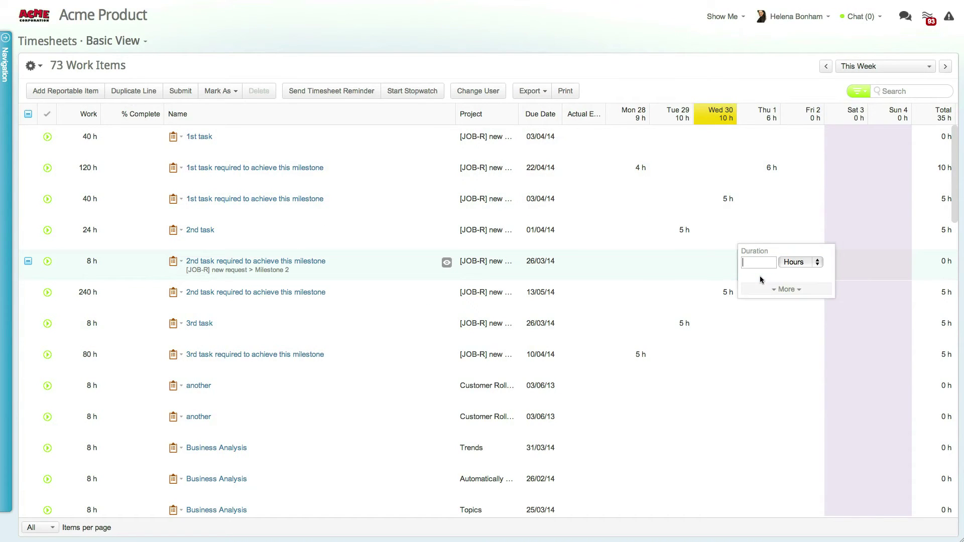
pyautogui.write('5h')
pyautogui.press('Return')
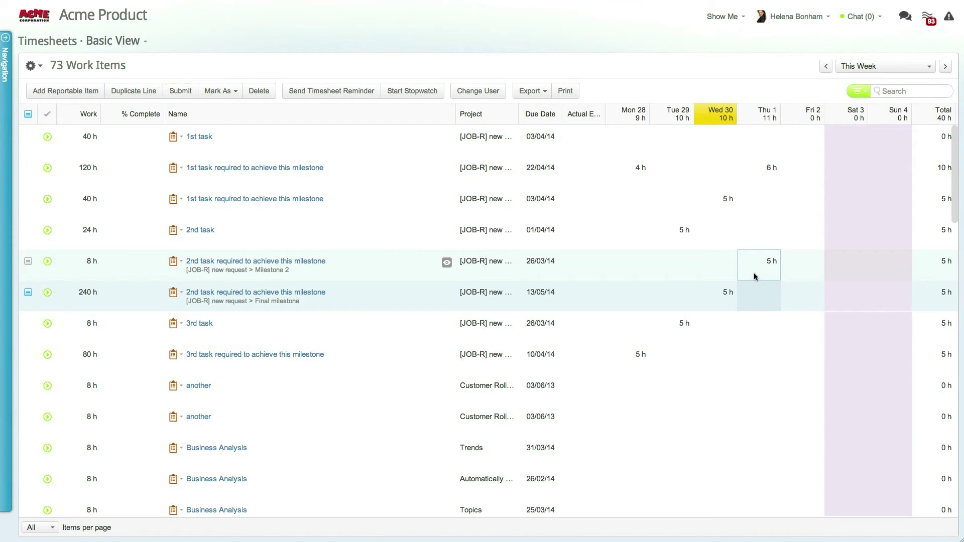
pyautogui.click(176, 91)
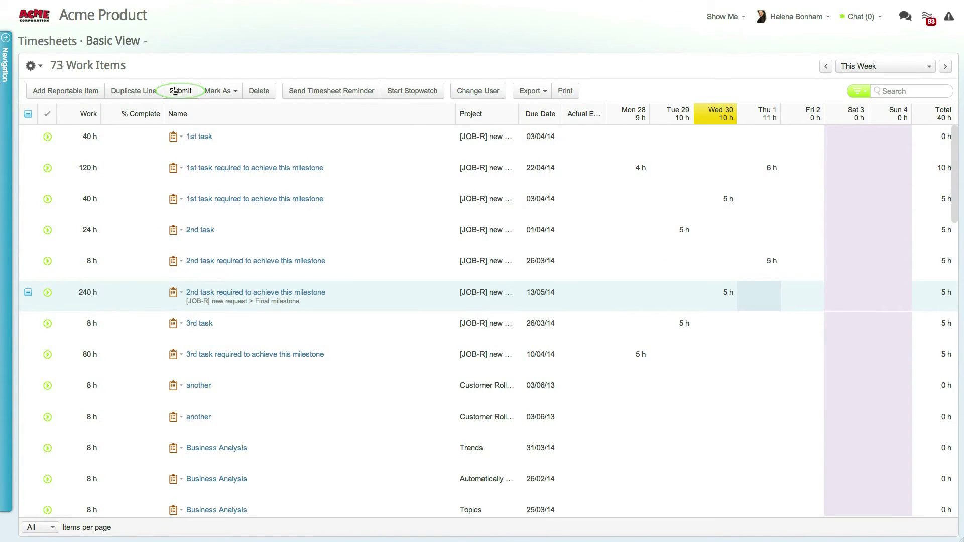
pyautogui.click(33, 68)
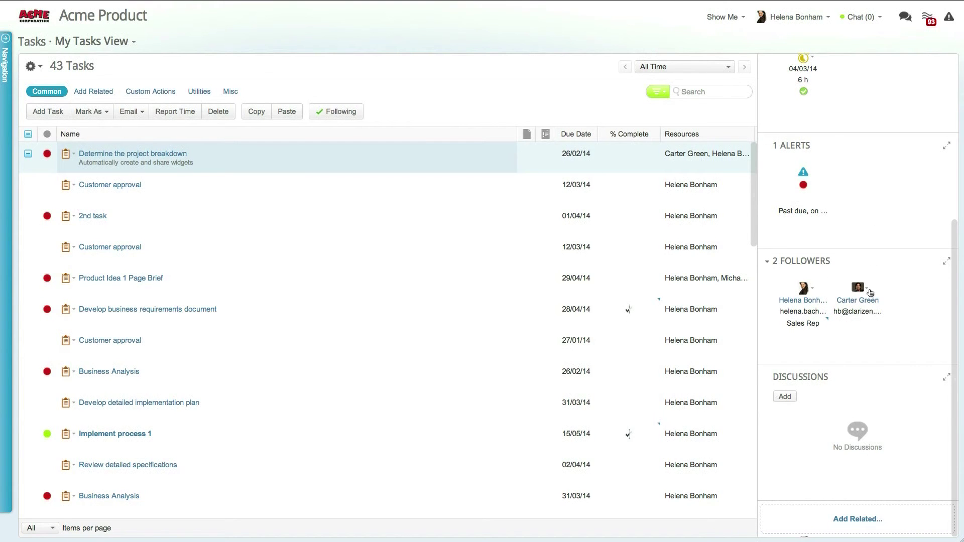
# Start a new timesheet for the task, cancel it, then show the navigation panel.
pyautogui.click(834, 522)
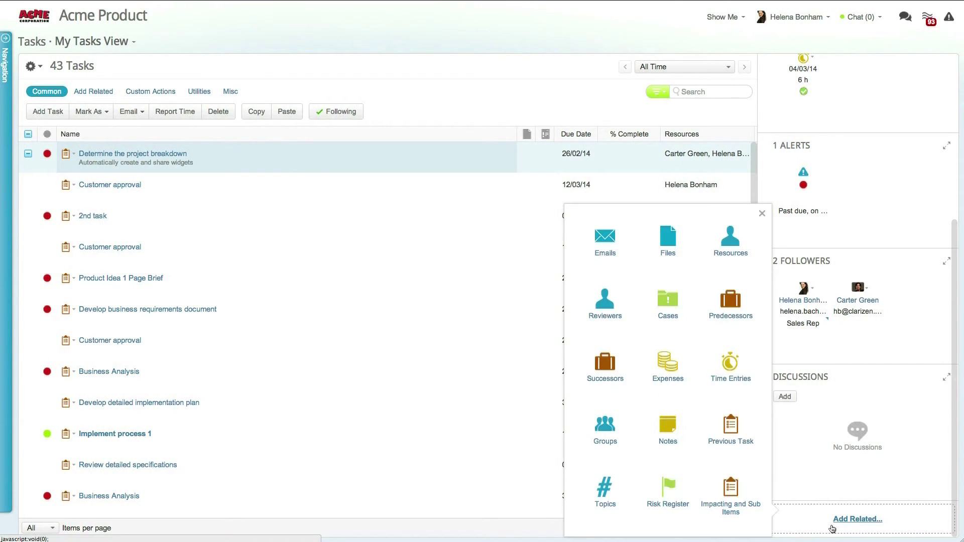
pyautogui.click(709, 376)
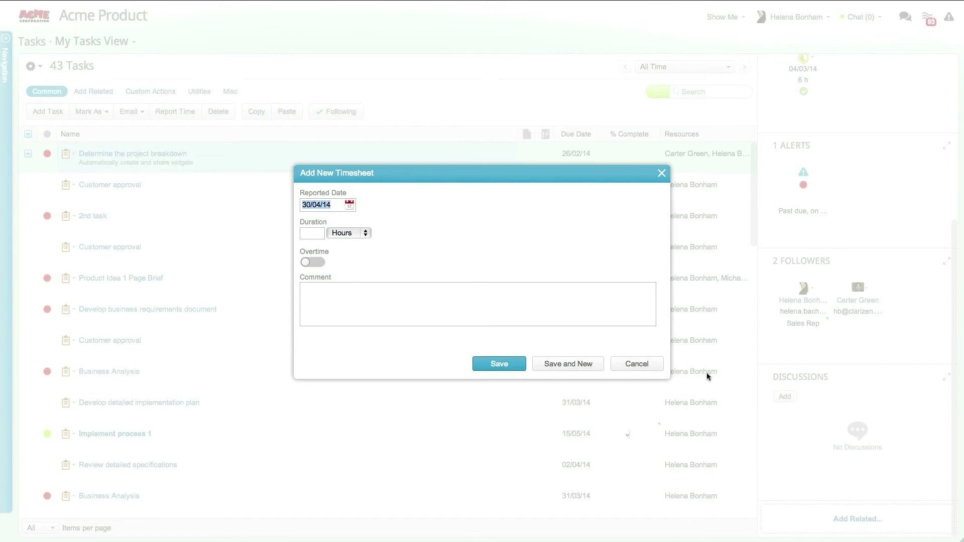
pyautogui.click(643, 365)
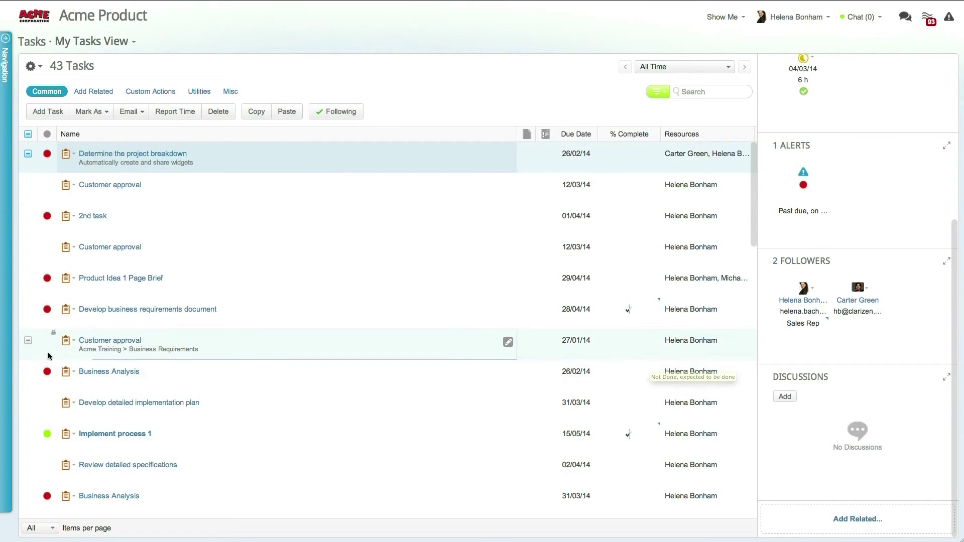
pyautogui.click(5, 397)
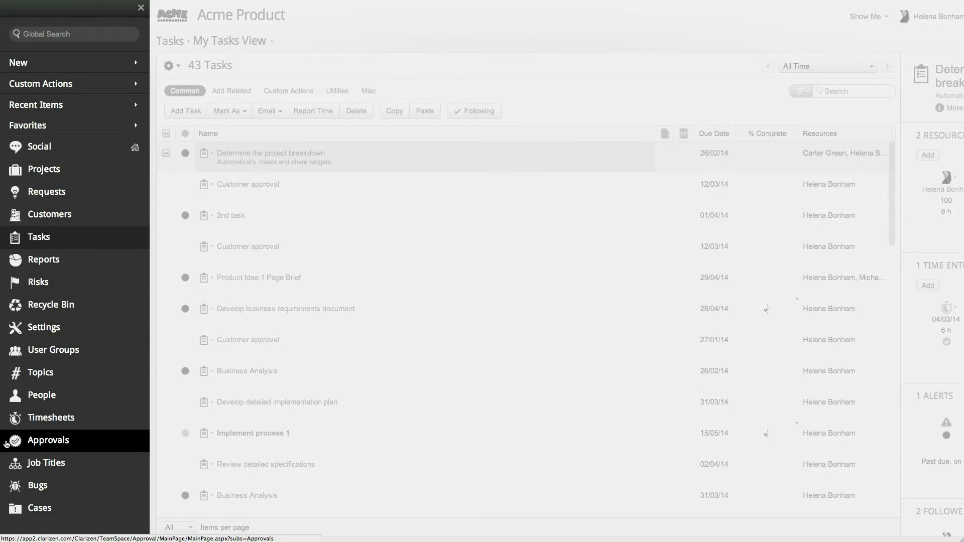
# In Settings, look at the Timesheet layout options, then switch to the System Settings list.
pyautogui.click(31, 332)
pyautogui.click(452, 67)
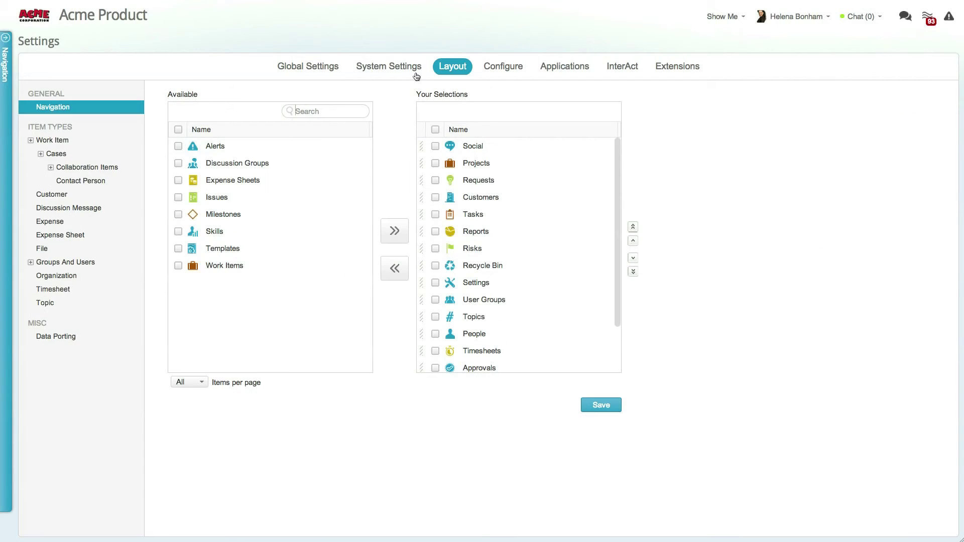
pyautogui.click(67, 289)
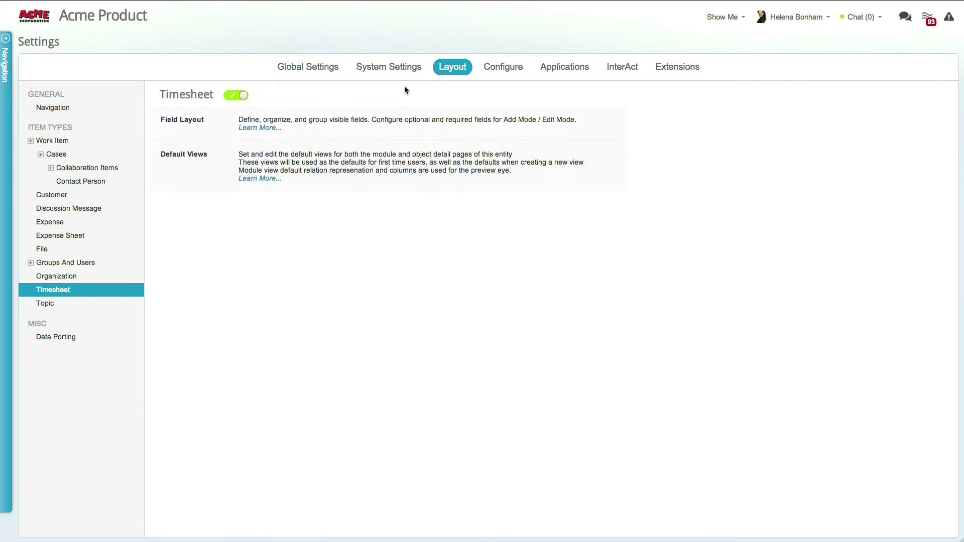
pyautogui.click(417, 65)
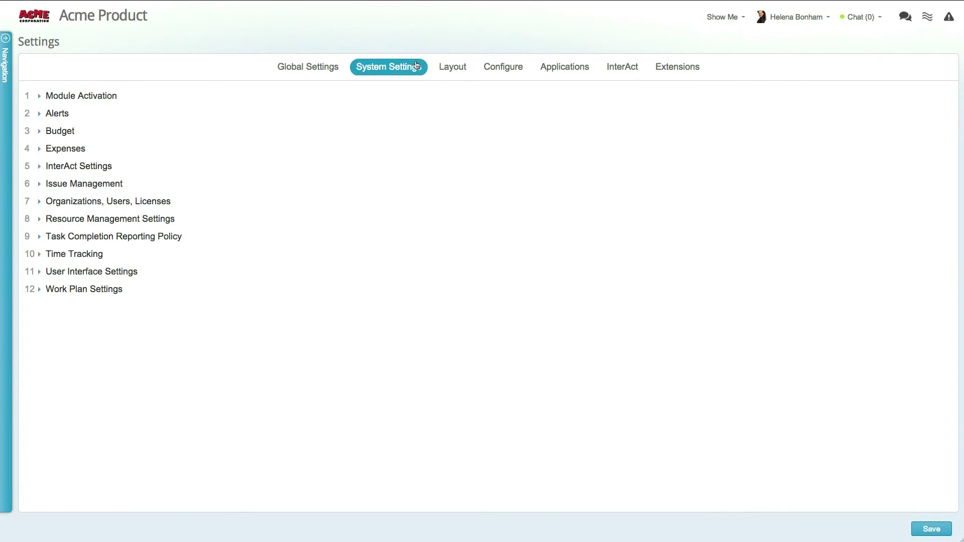
# Expand the Time Tracking section and scroll through its options.
pyautogui.click(39, 253)
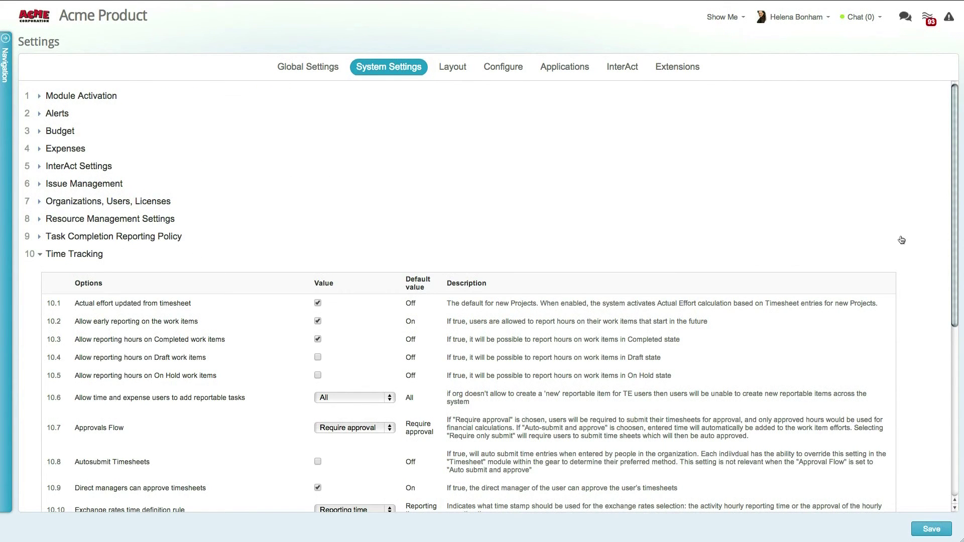
pyautogui.moveTo(955, 245); pyautogui.dragTo(954, 354)
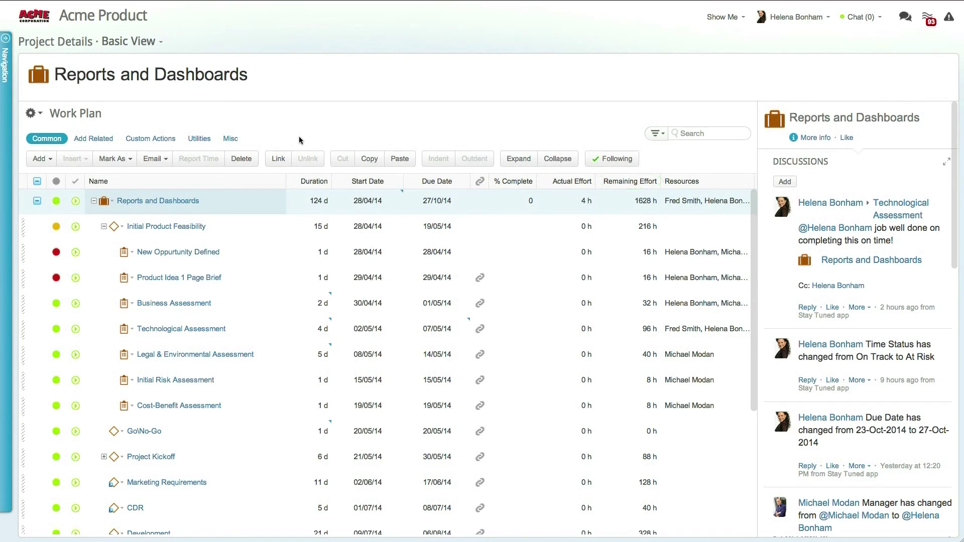
# Change the work plan's % Complete column to display as a Done toggle.
pyautogui.click(32, 113)
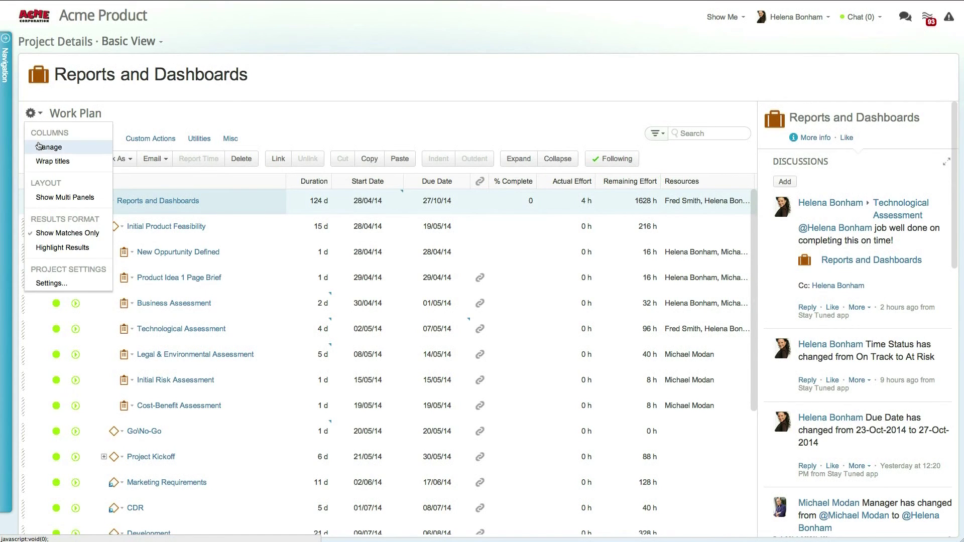
pyautogui.click(41, 147)
pyautogui.click(678, 299)
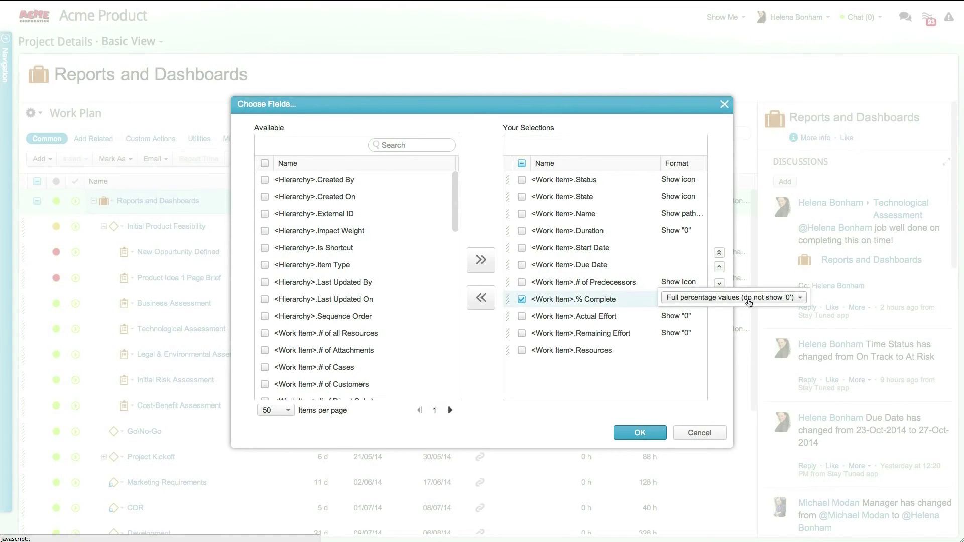
pyautogui.click(639, 432)
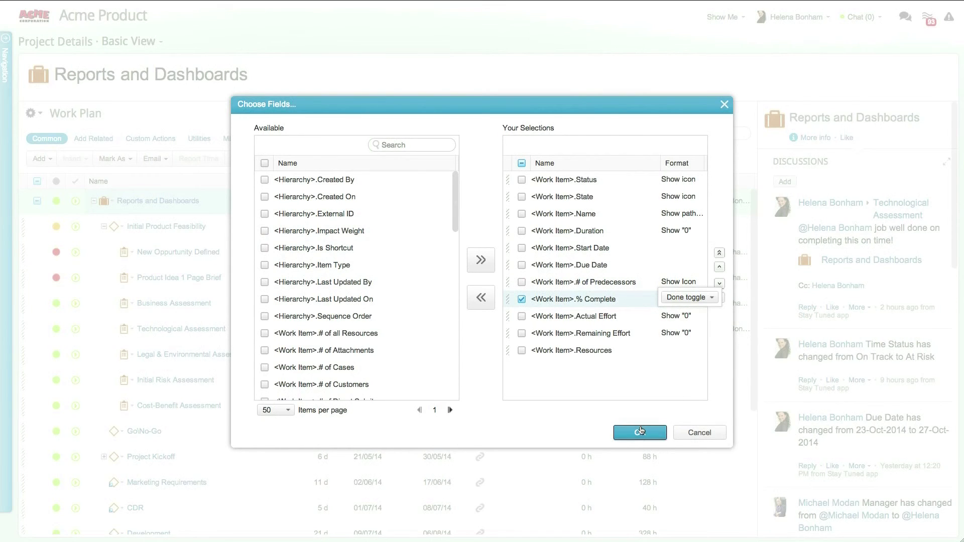
# Mark Technological Assessment done (100% complete) and view its full task properties.
pyautogui.click(519, 330)
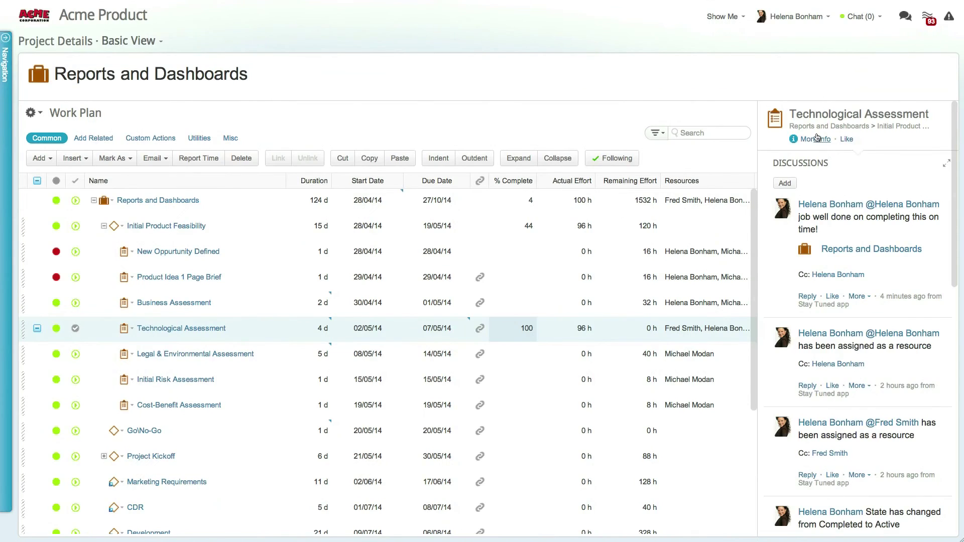
pyautogui.click(799, 140)
pyautogui.scroll(-10, 717, 278)
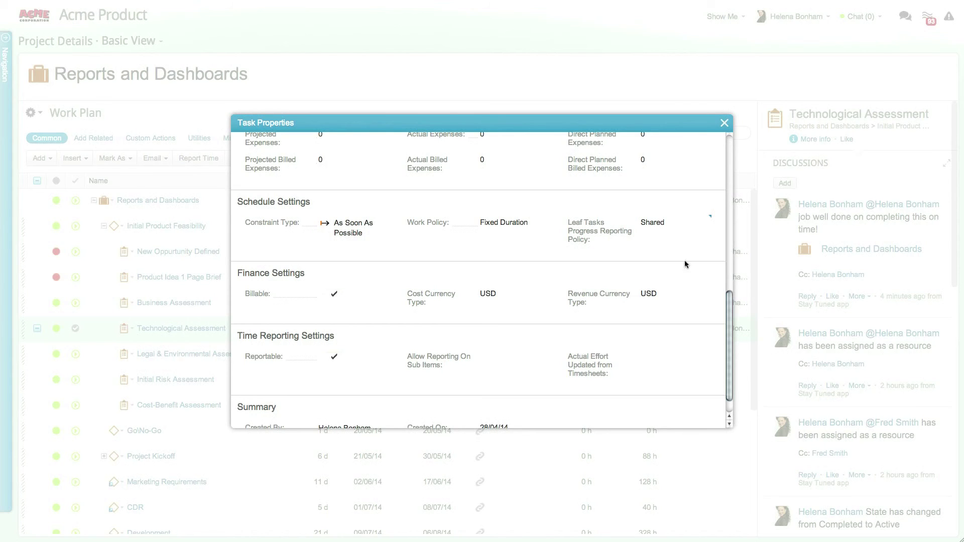
# Switch Technological Assessment's leaf tasks progress reporting policy from Shared to Individual, then close the properties.
pyautogui.click(657, 224)
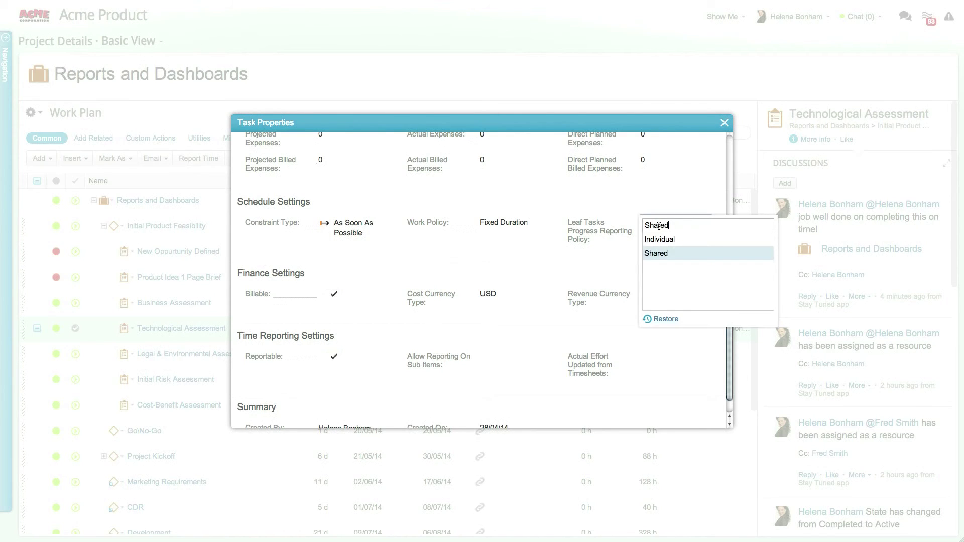
pyautogui.click(676, 240)
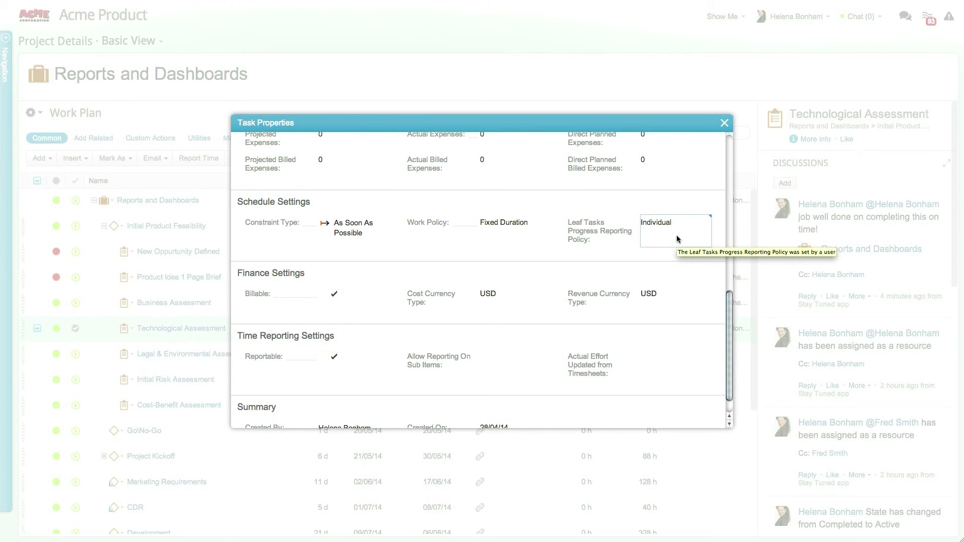
pyautogui.click(724, 123)
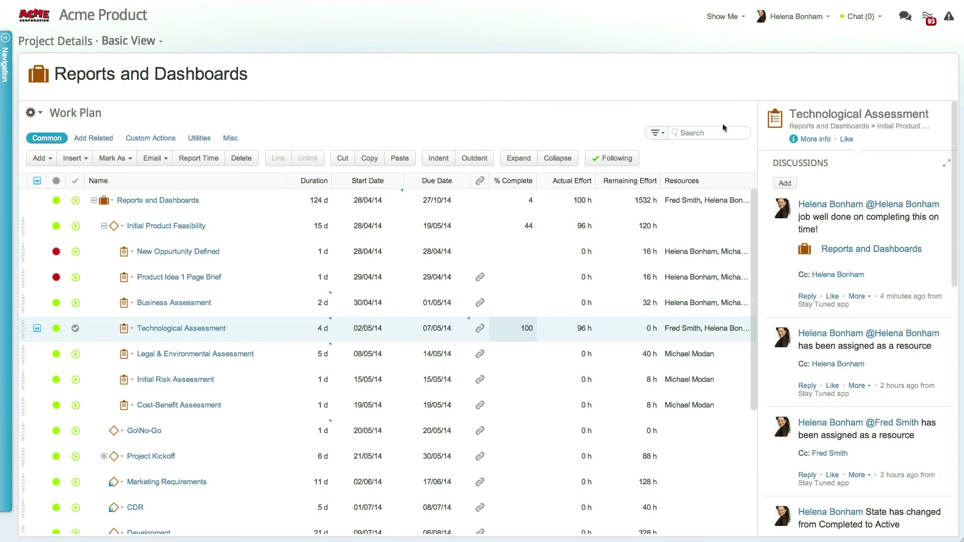
# Open Technological Assessment's per-resource % Complete editor, showing three resources each at 100%.
pyautogui.click(522, 324)
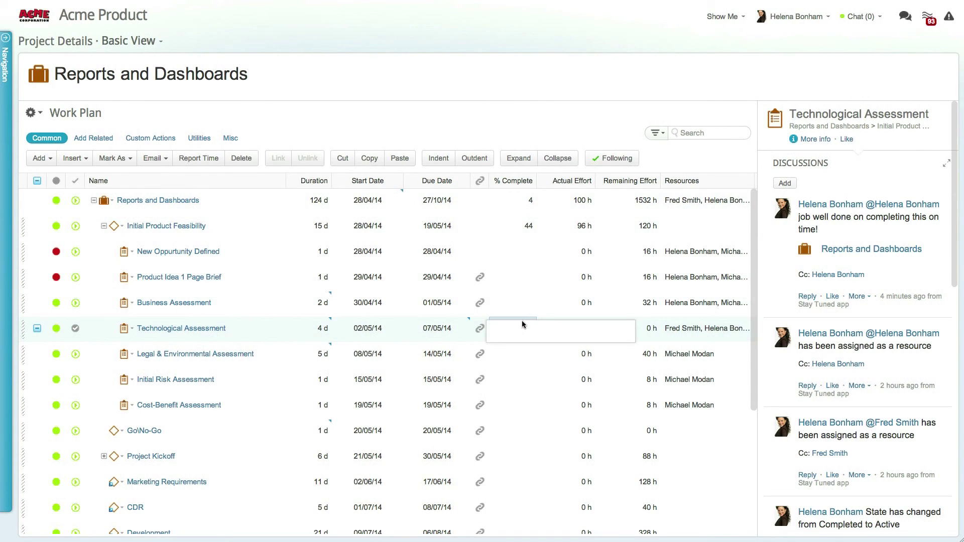